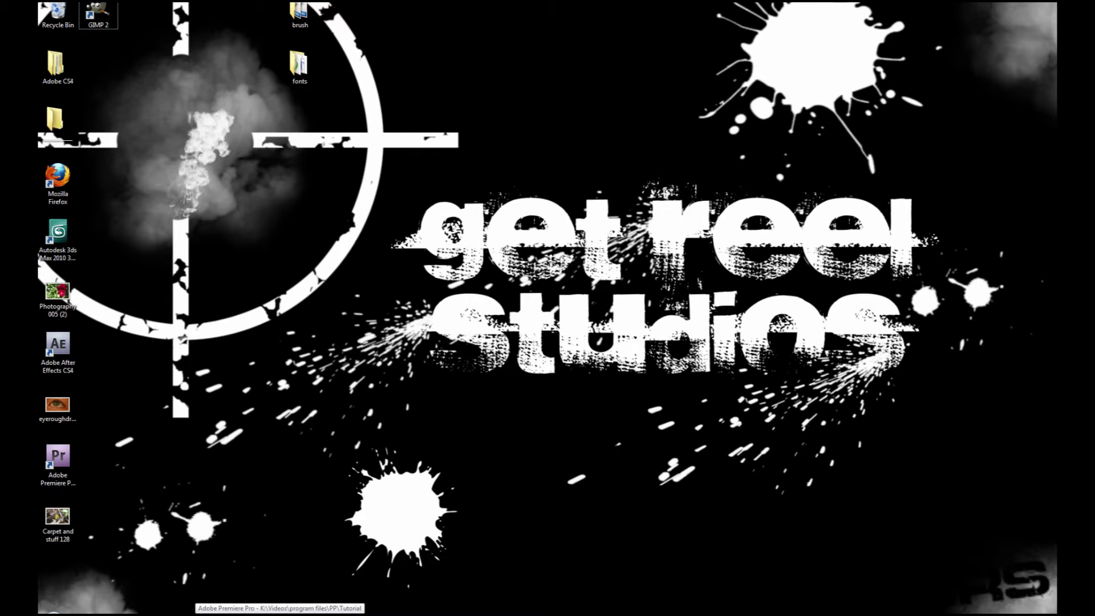
# Add DarkRiders.wav from the Project panel to Audio 3 at the sequence start
pyautogui.click(228, 614)
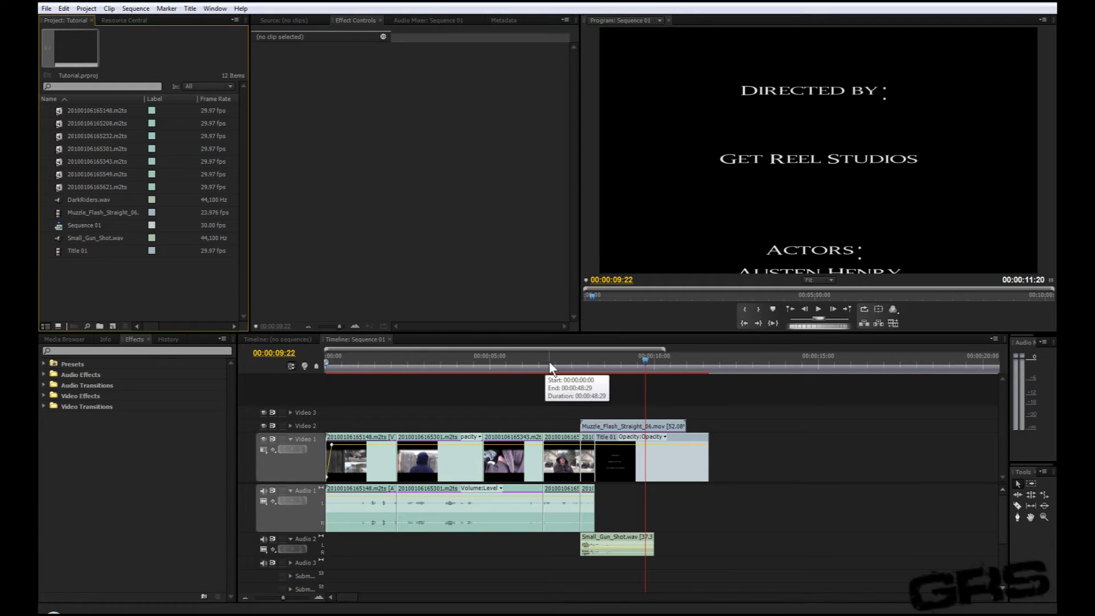
pyautogui.moveTo(549, 364); pyautogui.dragTo(351, 360)
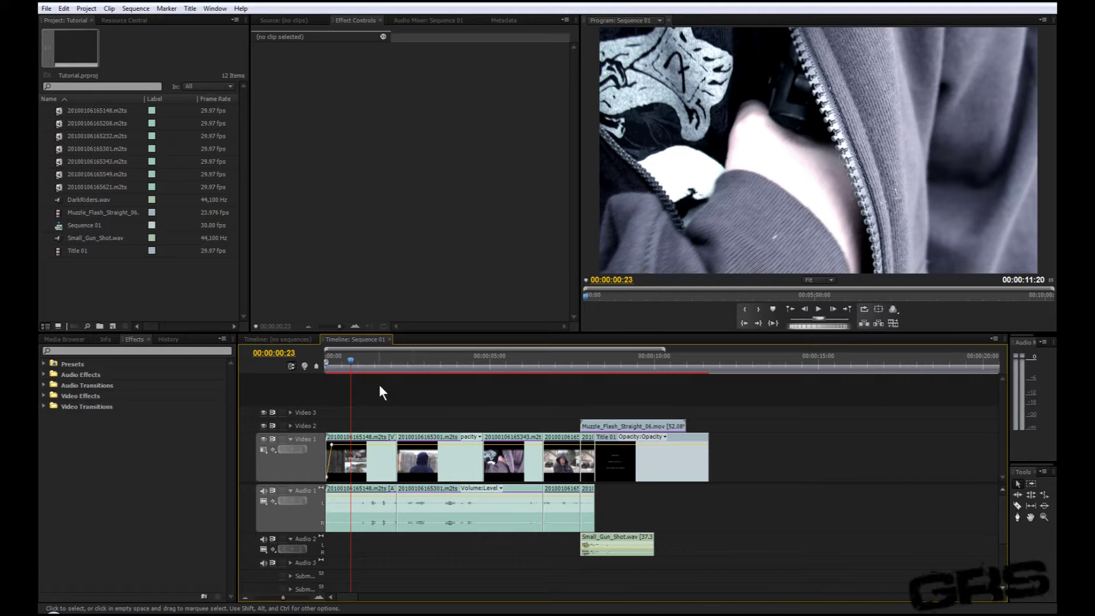
pyautogui.click(144, 298)
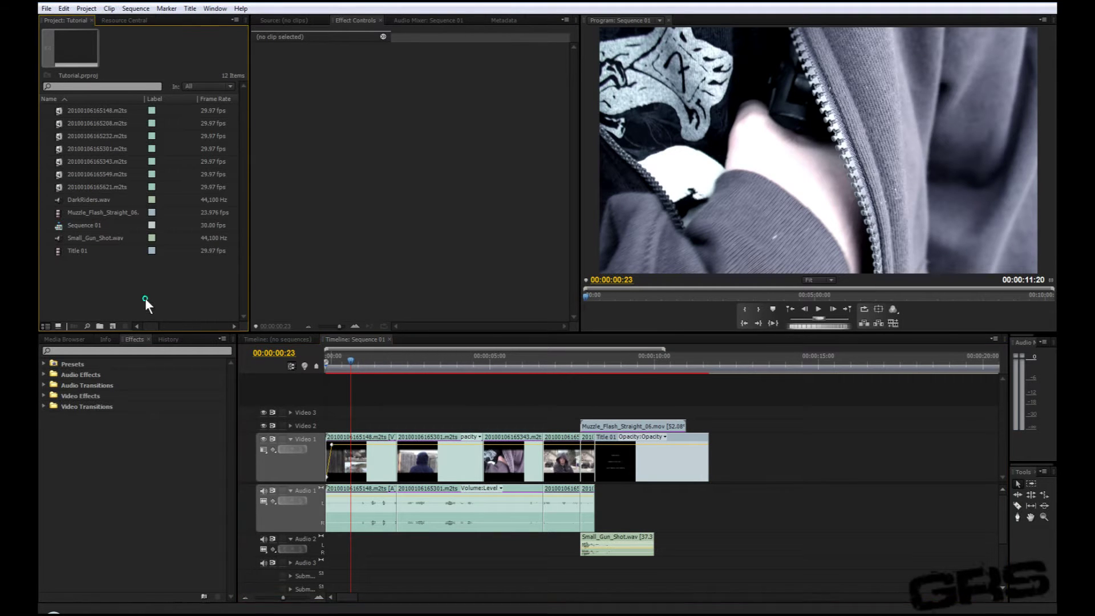
pyautogui.moveTo(57, 197); pyautogui.dragTo(331, 565)
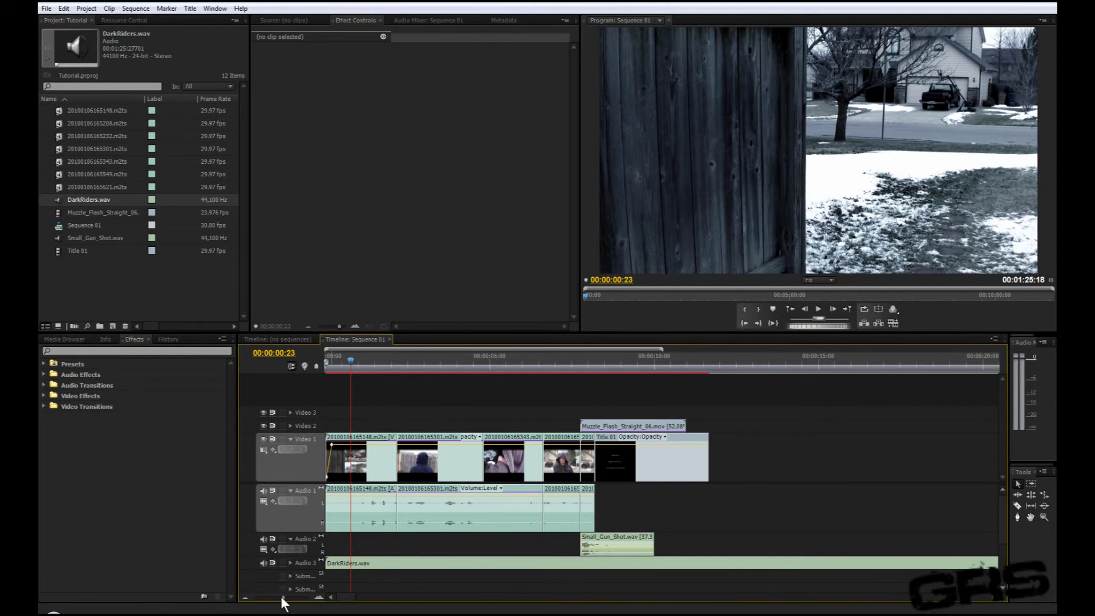
# Zoom out the timeline and expand Audio 3 to show the music's volume level
pyautogui.moveTo(282, 597); pyautogui.dragTo(279, 596)
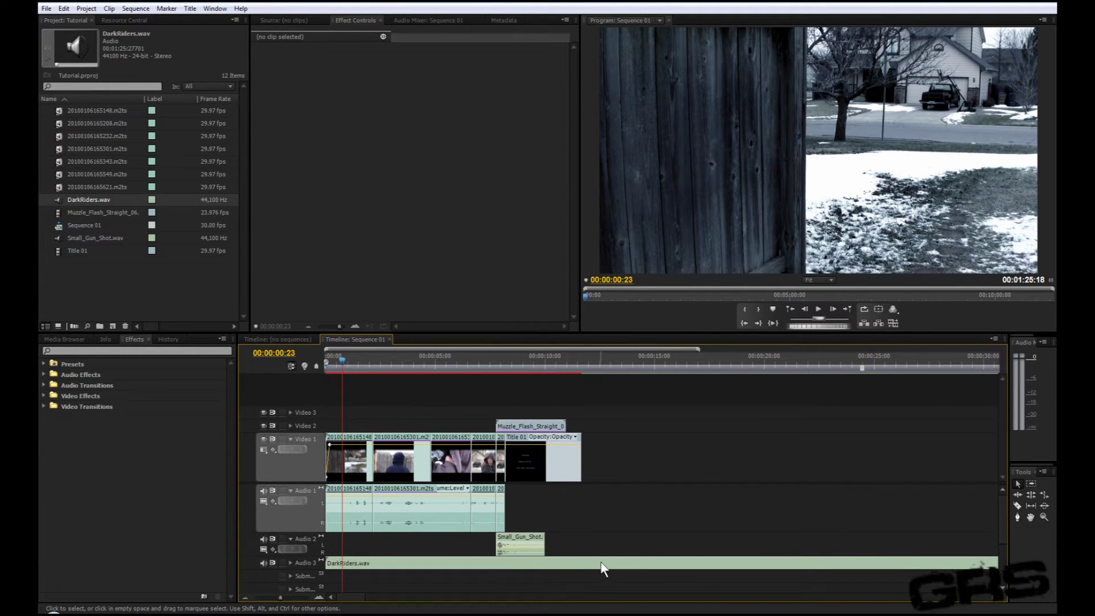
pyautogui.moveTo(552, 564); pyautogui.dragTo(551, 565)
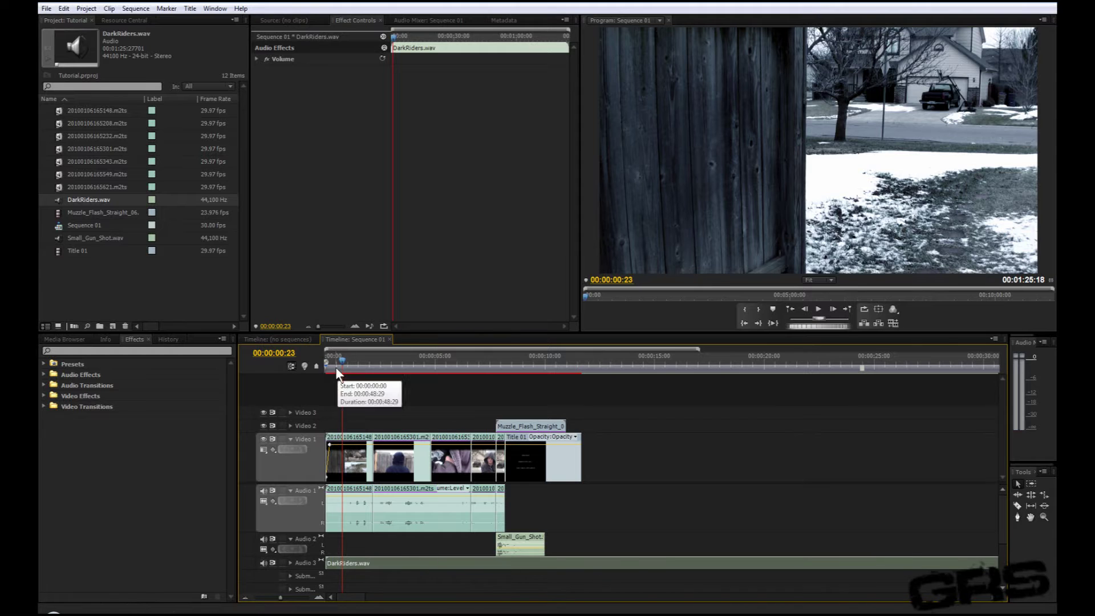
pyautogui.moveTo(335, 368); pyautogui.dragTo(334, 365)
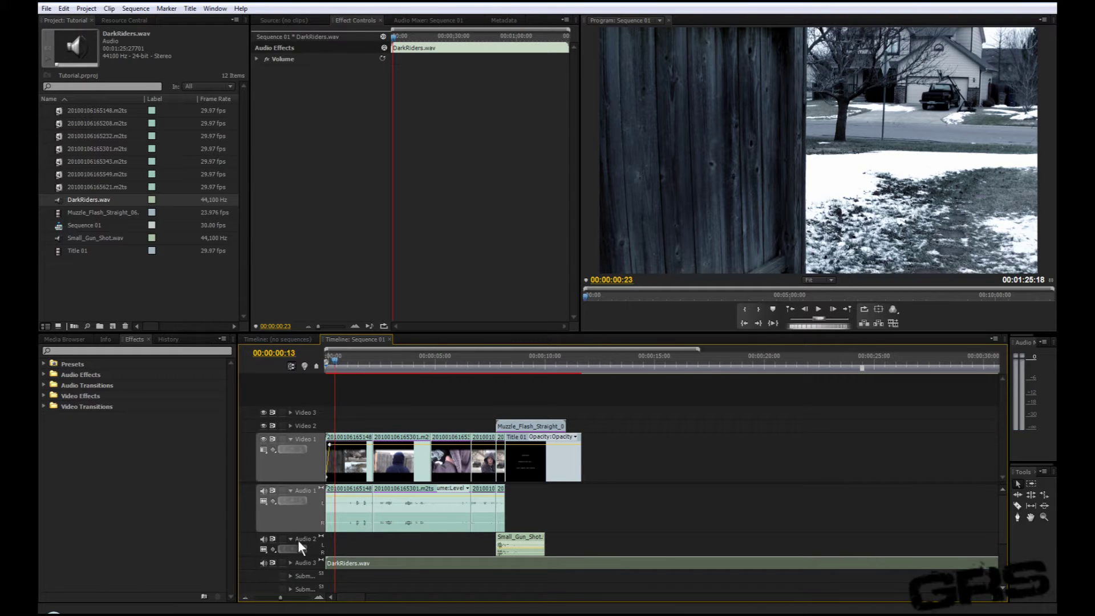
pyautogui.click(290, 562)
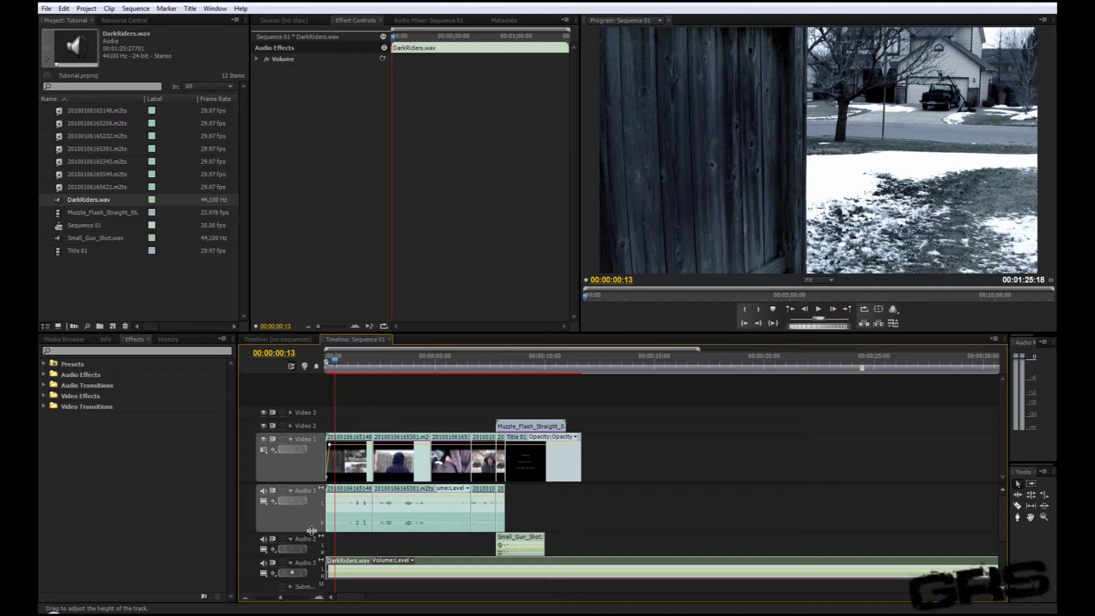
# Shrink the Audio 1 track and enlarge Audio 3 to show its waveform
pyautogui.moveTo(311, 533); pyautogui.dragTo(312, 509)
pyautogui.moveTo(308, 558); pyautogui.dragTo(308, 583)
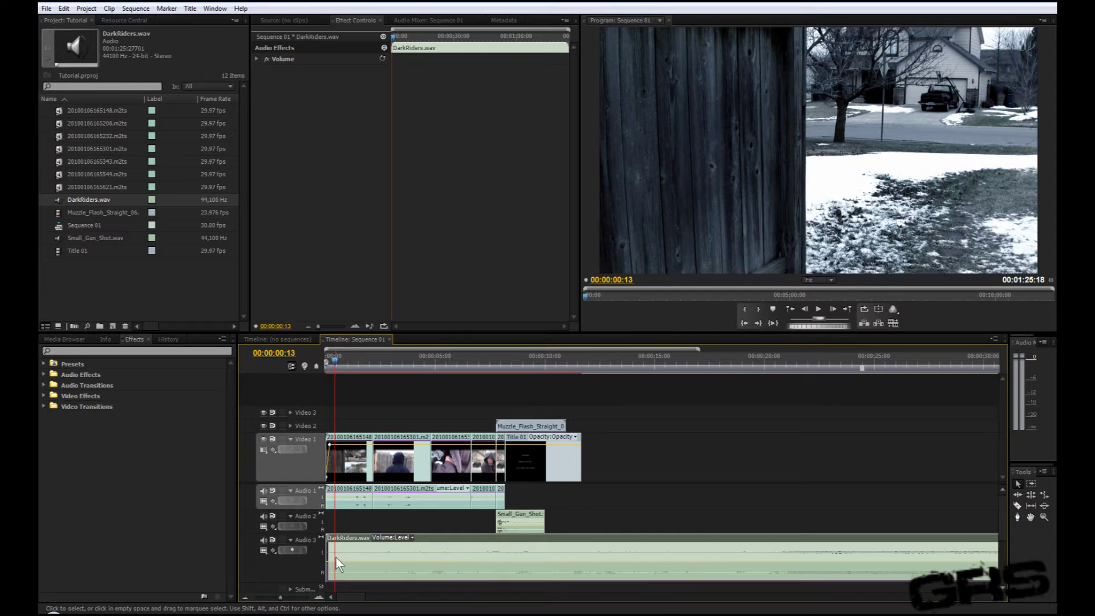
pyautogui.moveTo(373, 552); pyautogui.dragTo(312, 554)
# Play the sequence and lower the DarkRiders.wav volume to about -5.33 dB
pyautogui.moveTo(334, 360); pyautogui.dragTo(321, 362)
pyautogui.press('space')
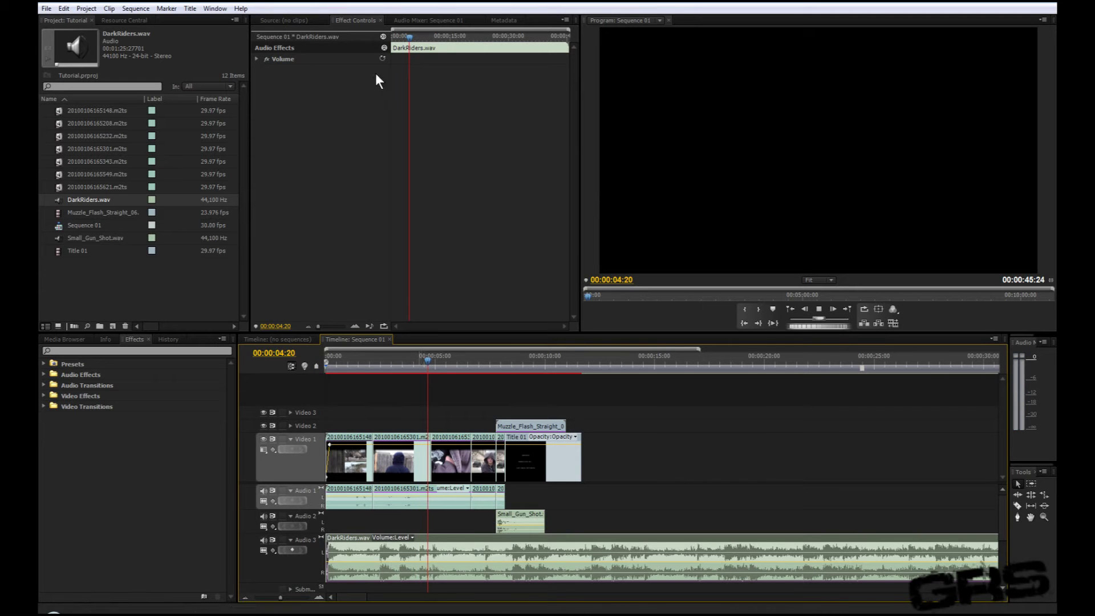
pyautogui.press('space')
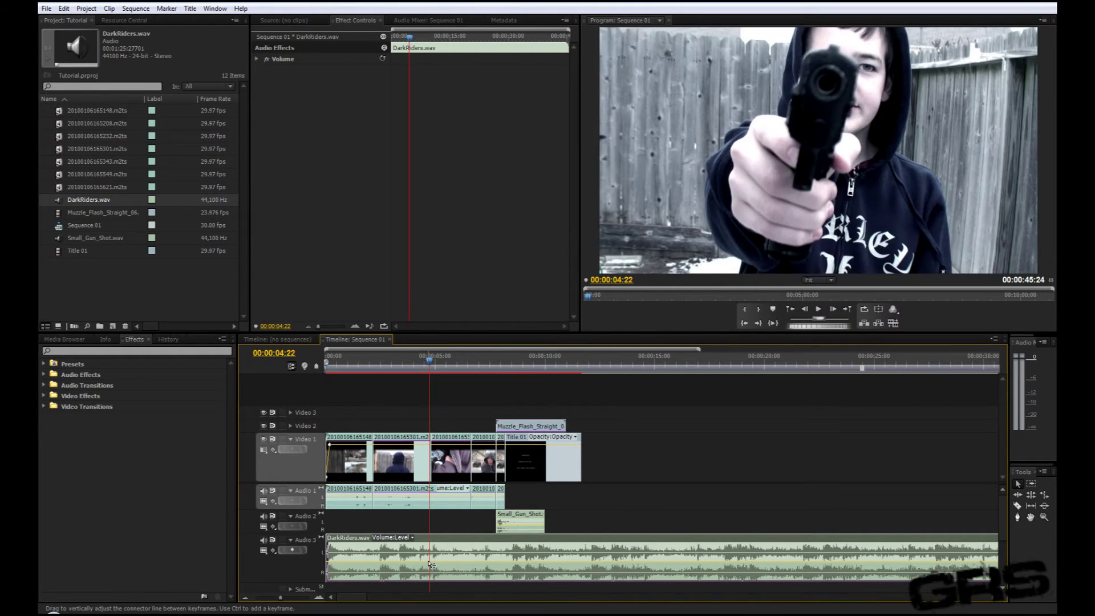
pyautogui.moveTo(432, 567); pyautogui.dragTo(432, 572)
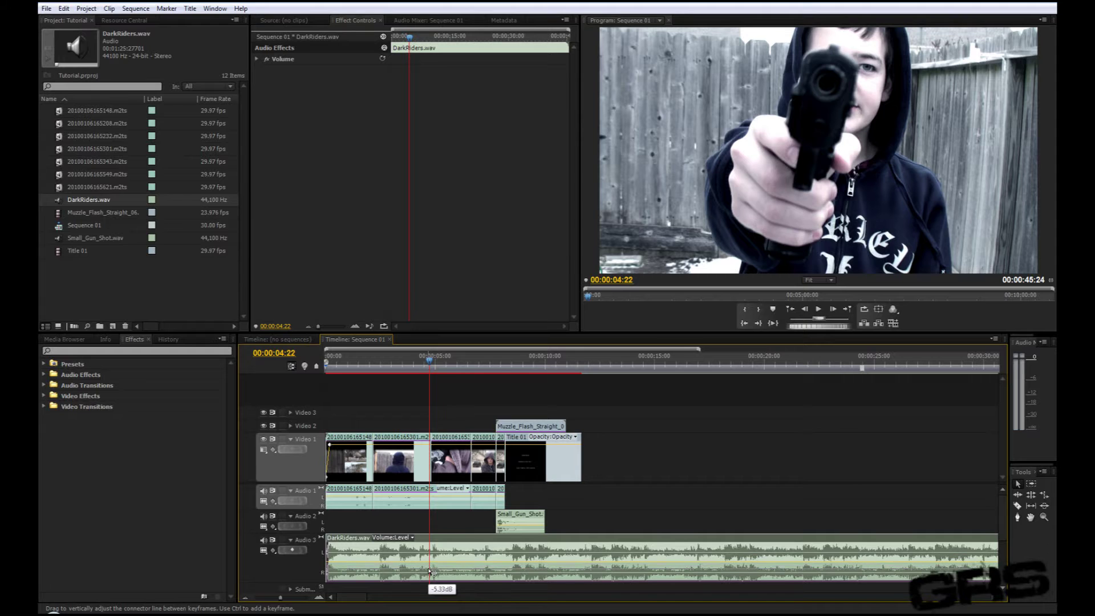
pyautogui.press('space')
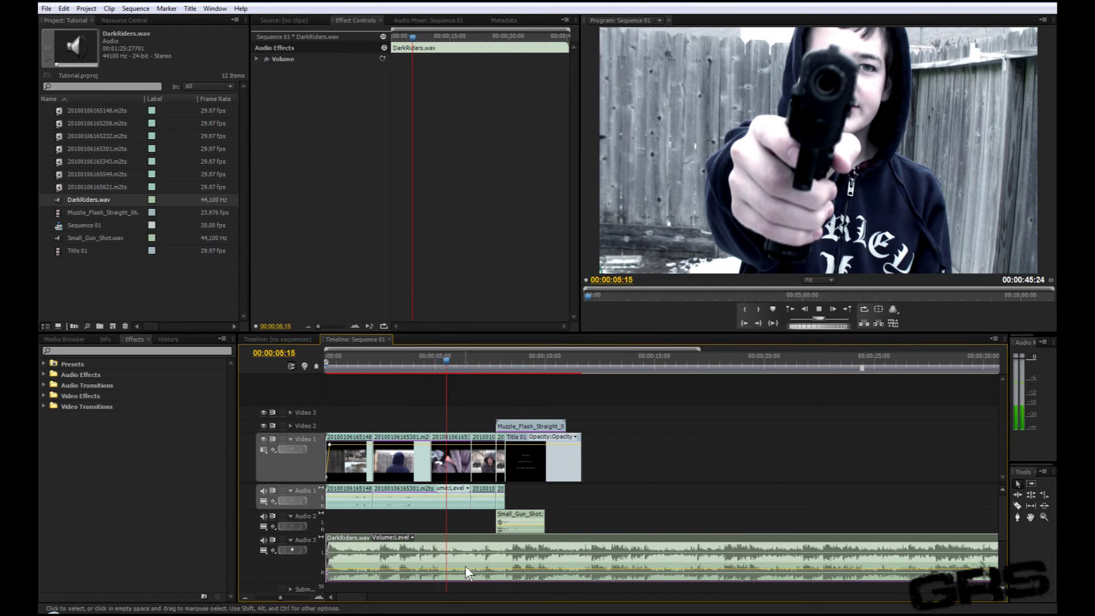
# Extend Title 01's end on Video 1 to about 15 seconds, previewing the credits
pyautogui.click(607, 360)
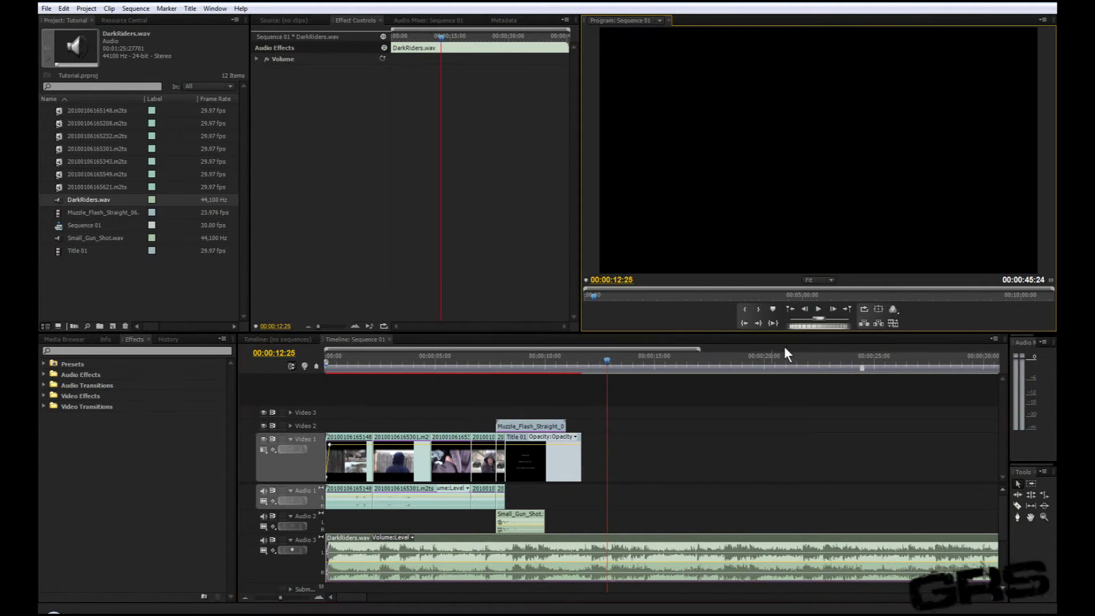
pyautogui.moveTo(580, 457); pyautogui.dragTo(610, 451)
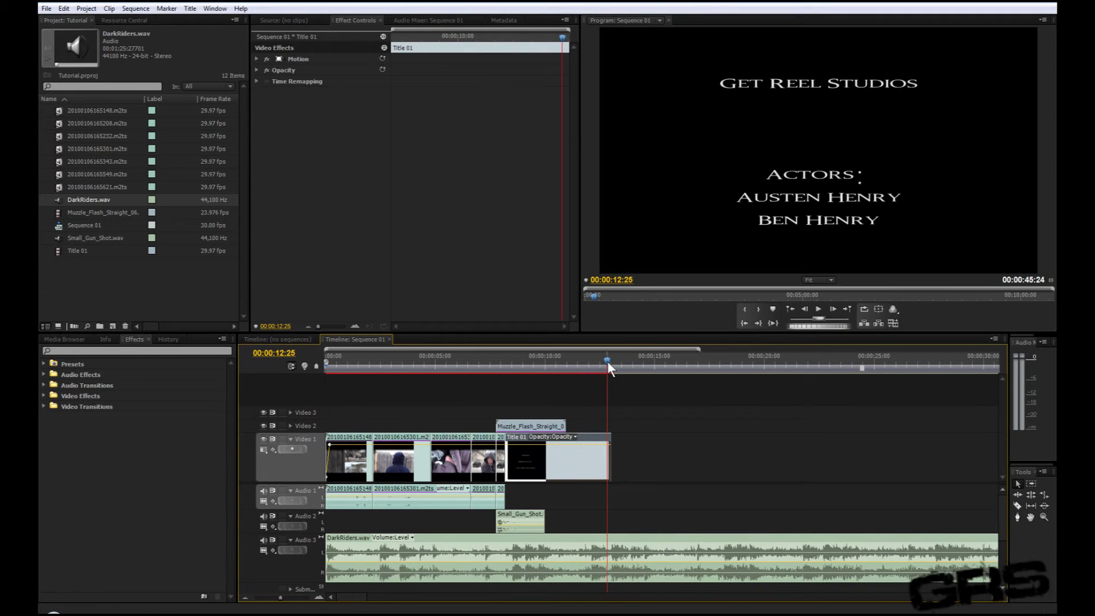
pyautogui.moveTo(608, 361); pyautogui.dragTo(576, 363)
pyautogui.press('space')
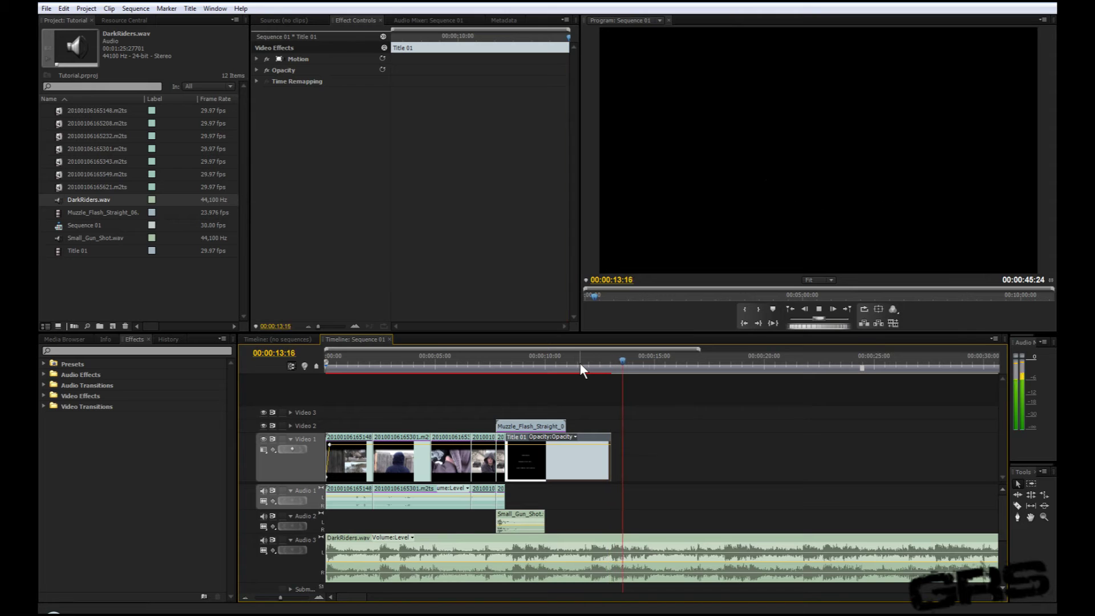
pyautogui.press('space')
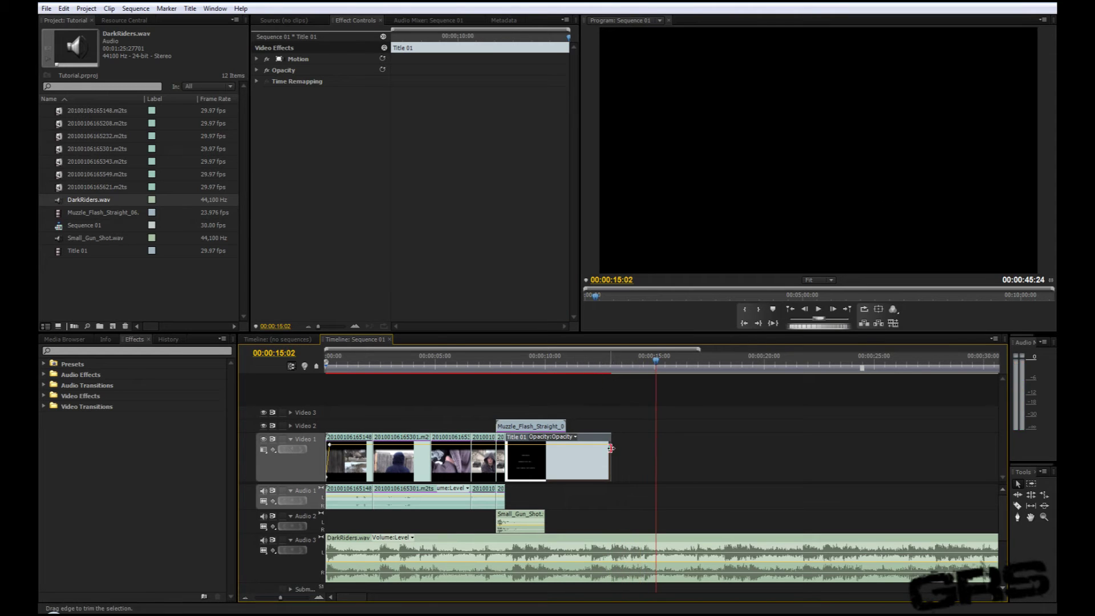
pyautogui.moveTo(611, 449); pyautogui.dragTo(641, 449)
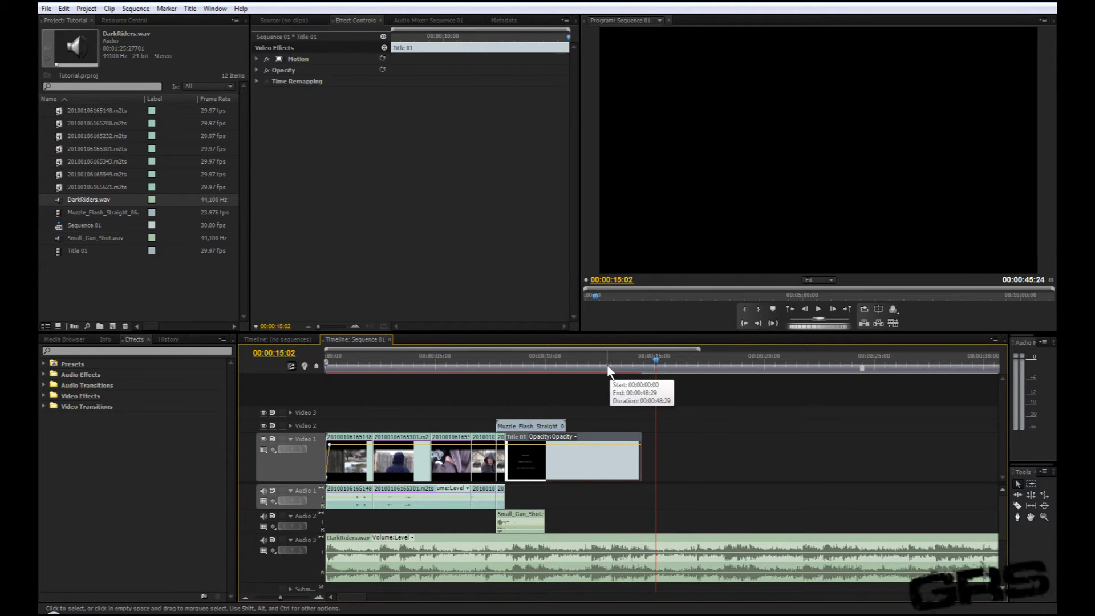
pyautogui.click(572, 364)
pyautogui.press('space')
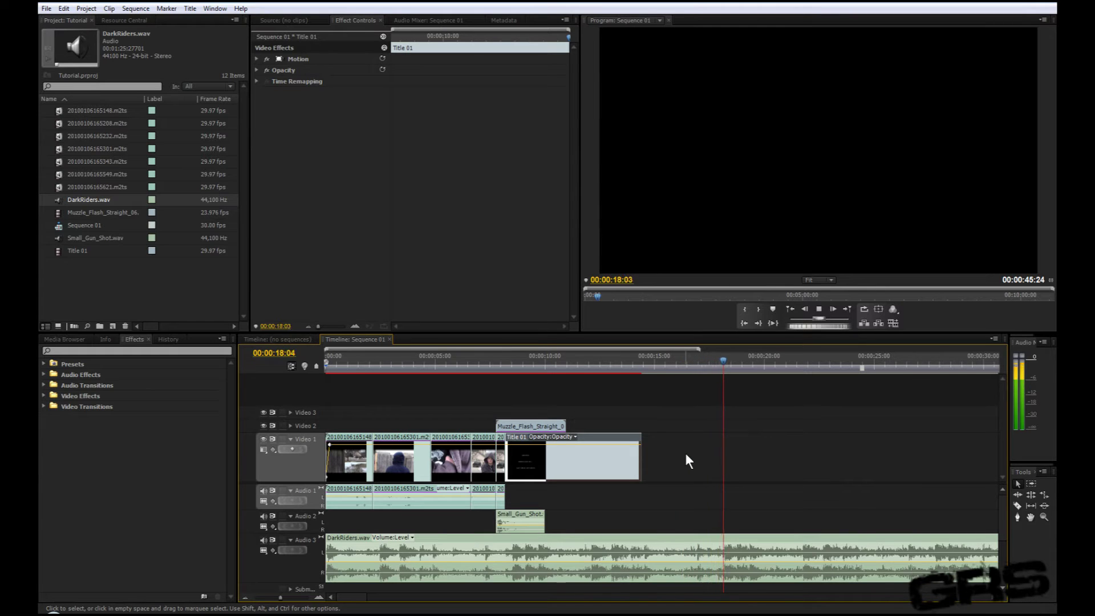
# Split DarkRiders.wav at 00:00:19:10 and delete the leftover right-hand piece
pyautogui.press('space')
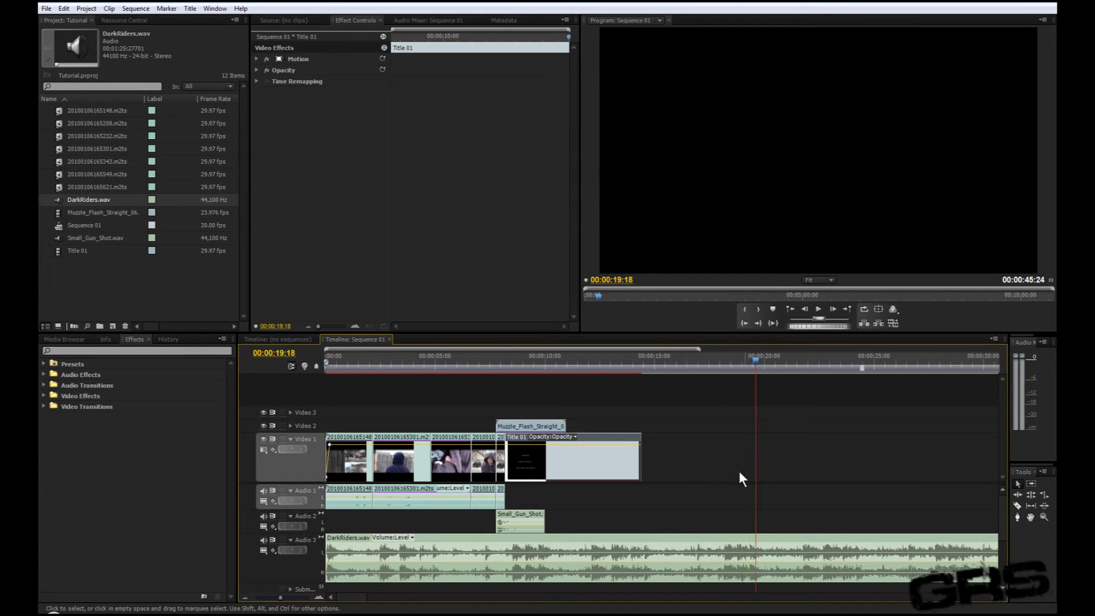
pyautogui.click(750, 360)
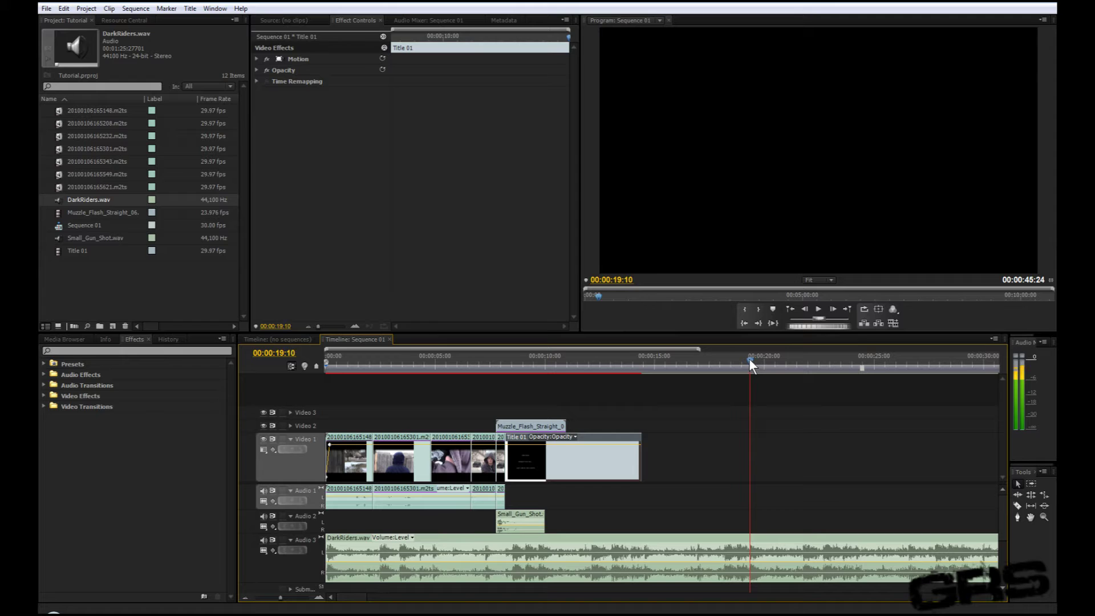
pyautogui.press('c')
pyautogui.click(751, 548)
pyautogui.press('v')
pyautogui.click(762, 547)
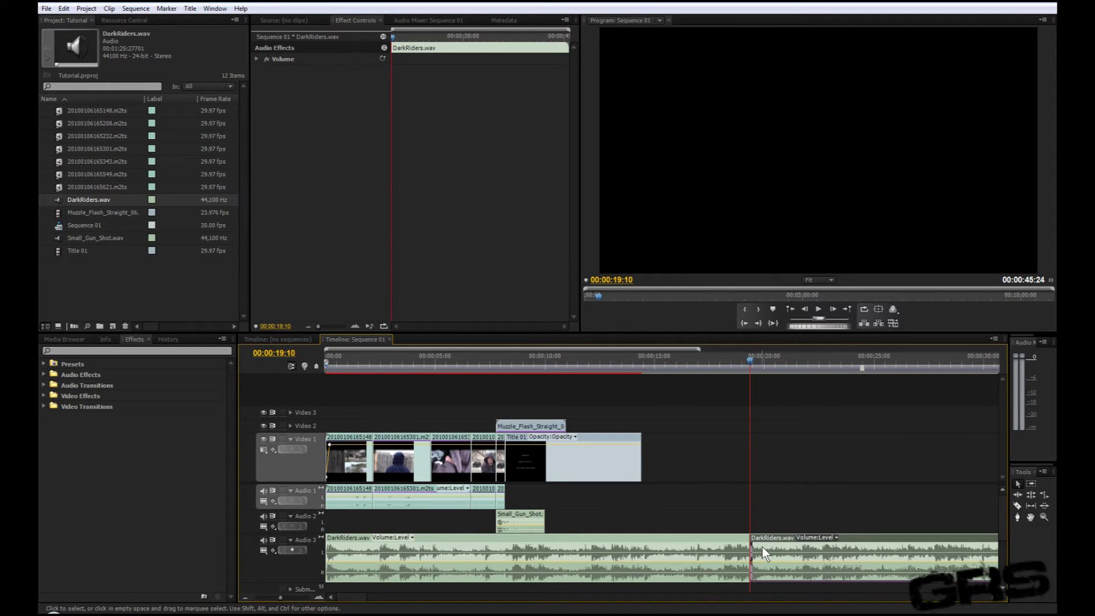
pyautogui.press('Delete')
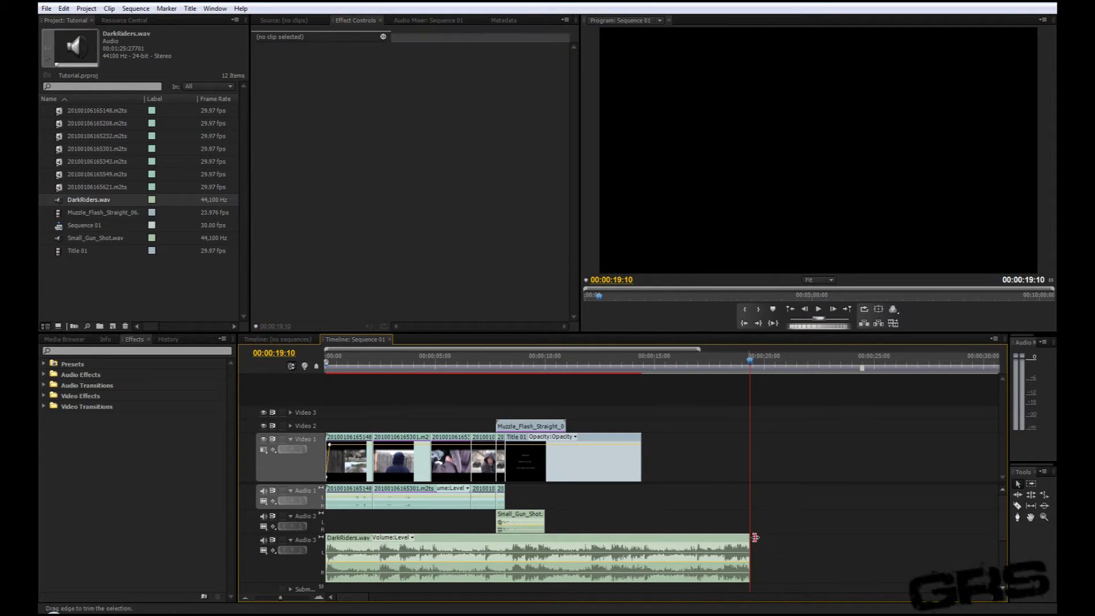
# Fade the music out with volume keyframes, dropping its end to -∞ dB
pyautogui.click(733, 565)
pyautogui.keyDown('ctrl'); pyautogui.click(687, 563); pyautogui.keyUp('ctrl')
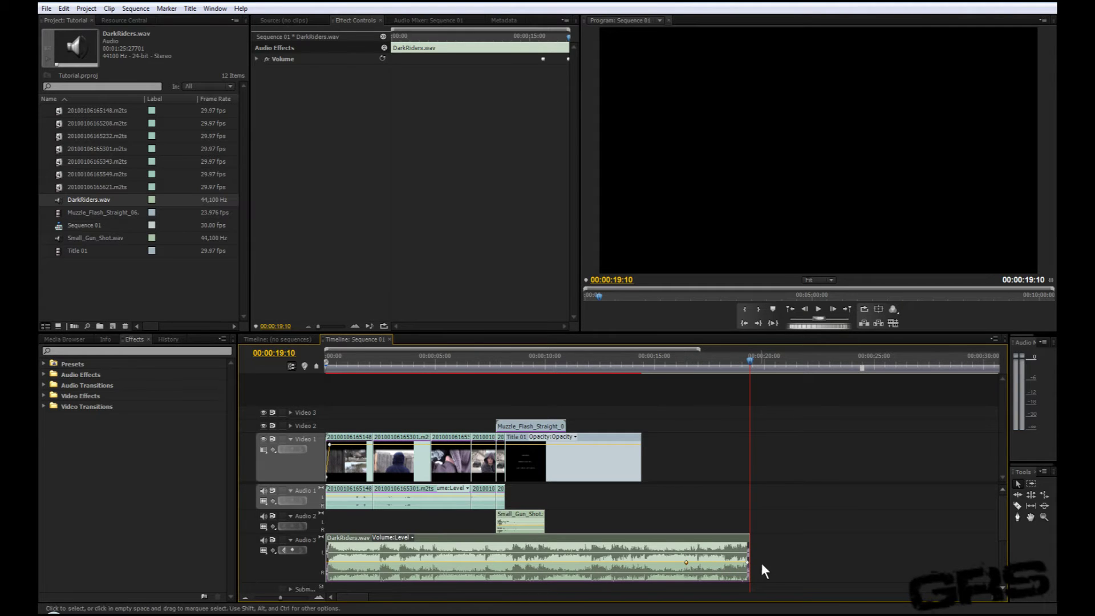
pyautogui.moveTo(748, 562); pyautogui.dragTo(747, 582)
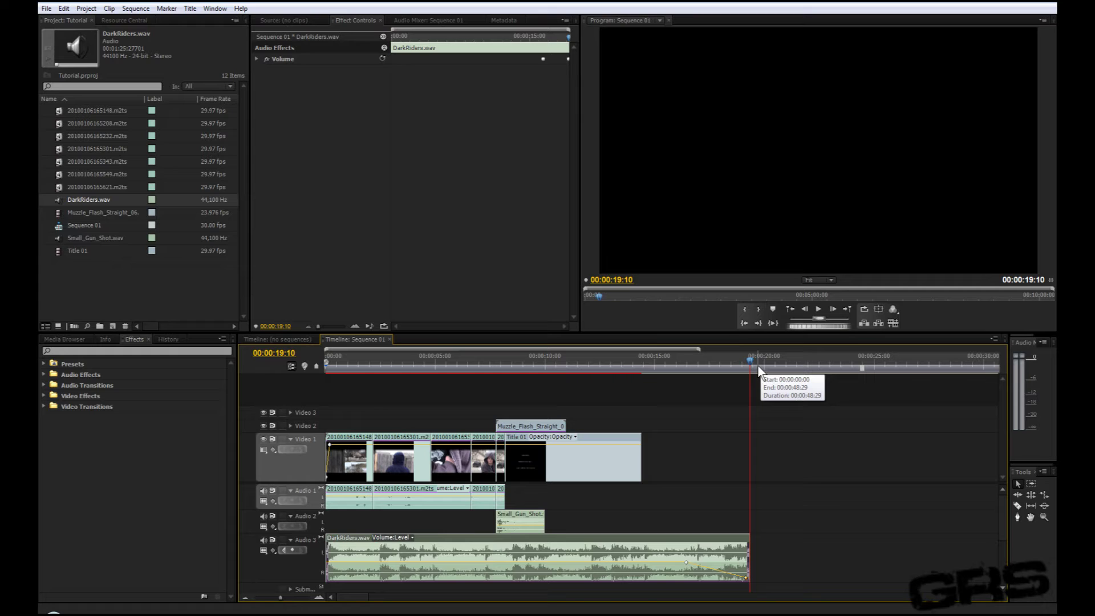
# End the work area at 00:00:19:10 and move the playhead to about 00:00:04:19
pyautogui.hotkey('alt', ']')
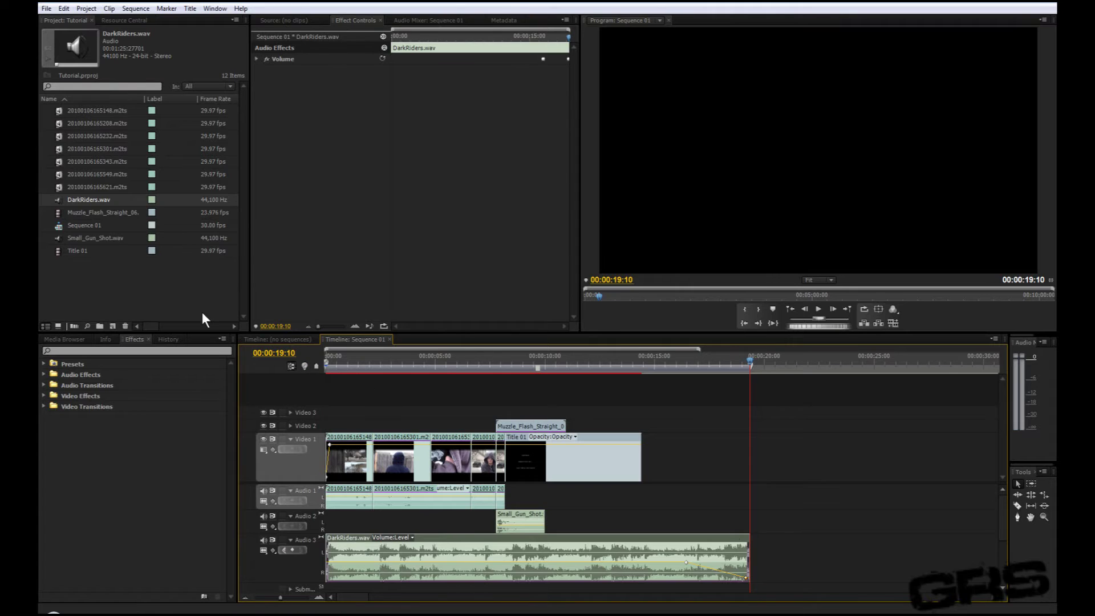
pyautogui.click(442, 362)
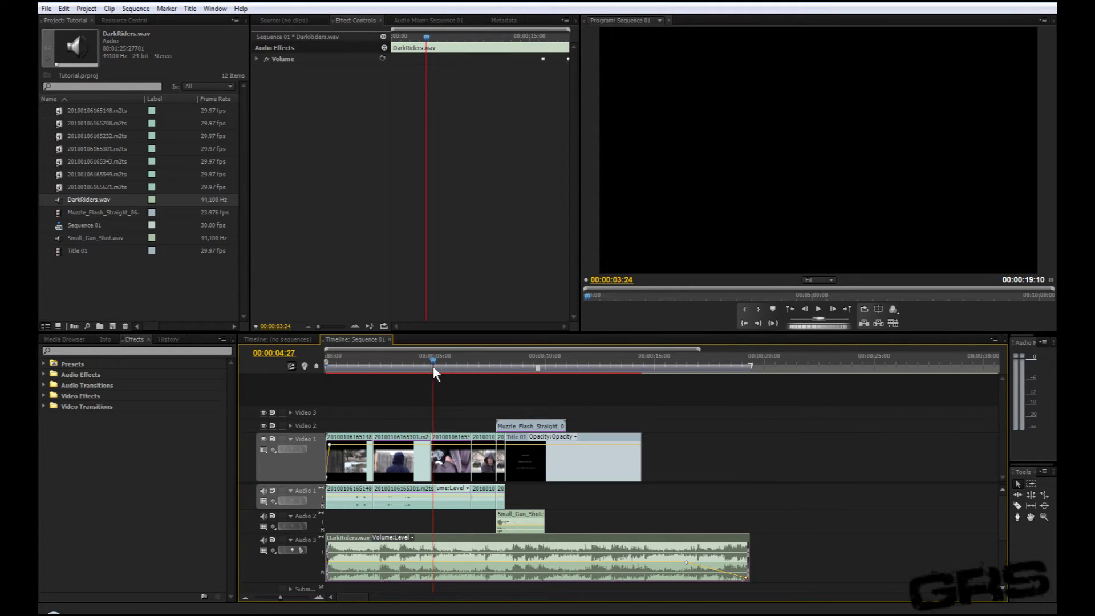
pyautogui.click(427, 362)
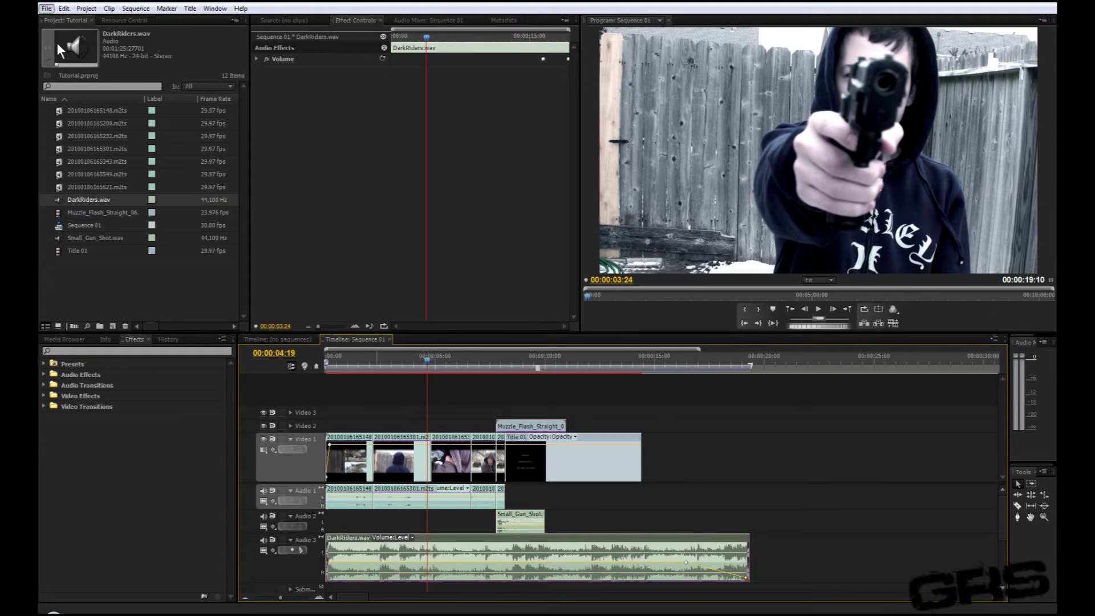
# Save the project
pyautogui.hotkey('alt', 'f')
pyautogui.click(95, 95)
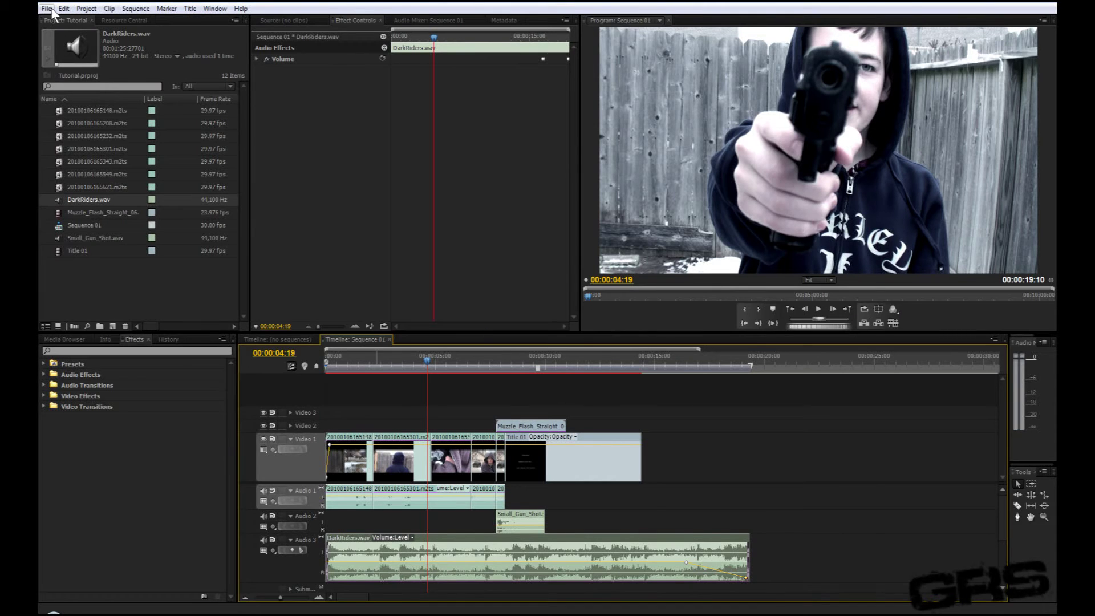
pyautogui.click(52, 10)
# Open File > Export > Media and keep the MPEG2 format with the Tutorials preset
pyautogui.moveTo(118, 245)
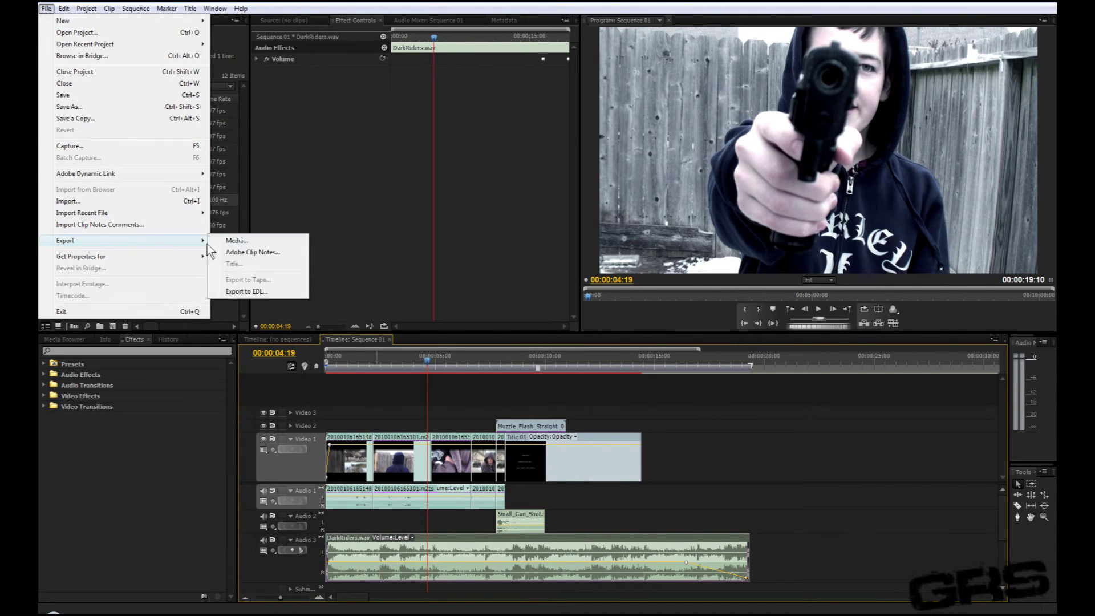
pyautogui.click(234, 242)
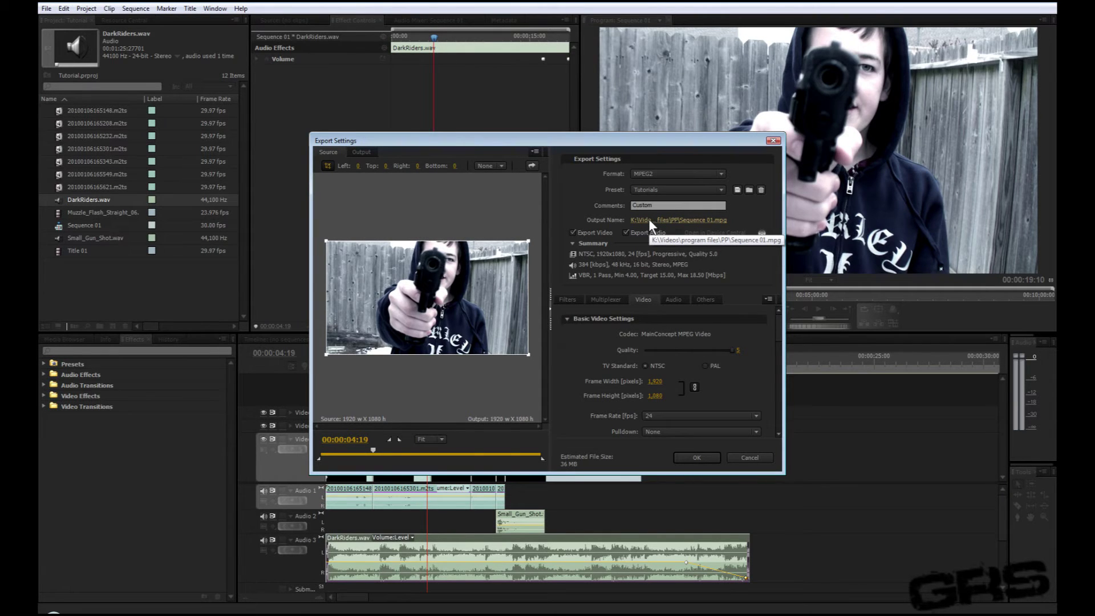
pyautogui.click(666, 176)
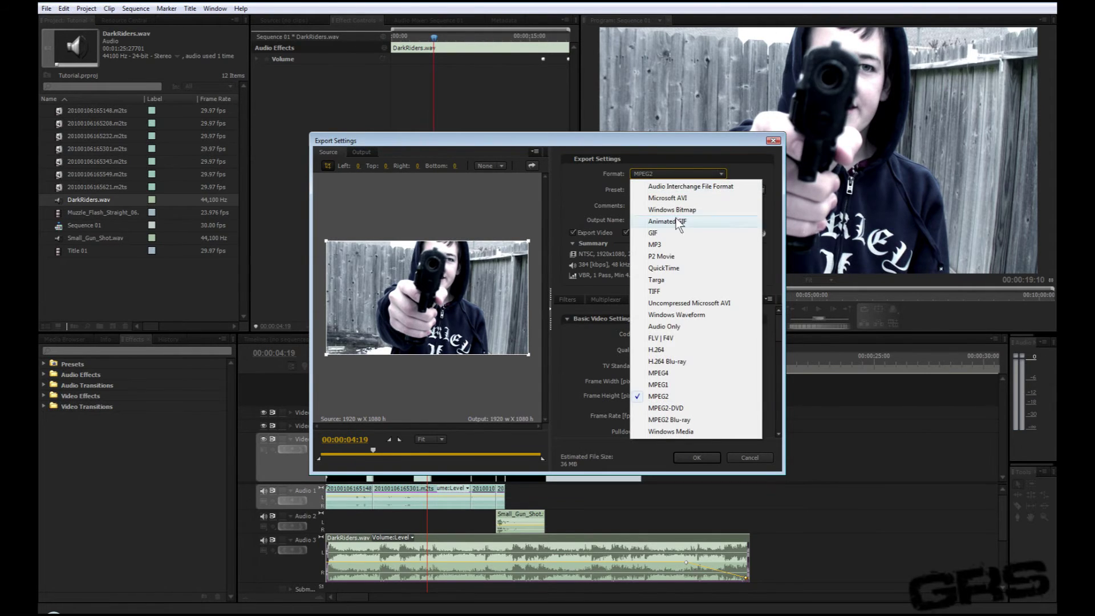
pyautogui.click(673, 396)
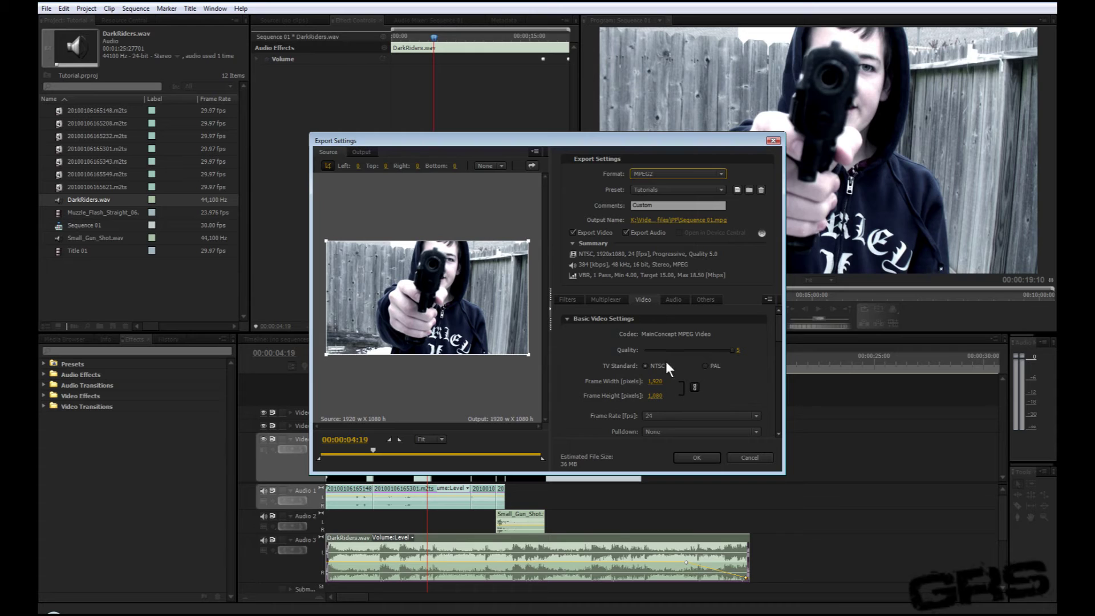
pyautogui.click(658, 190)
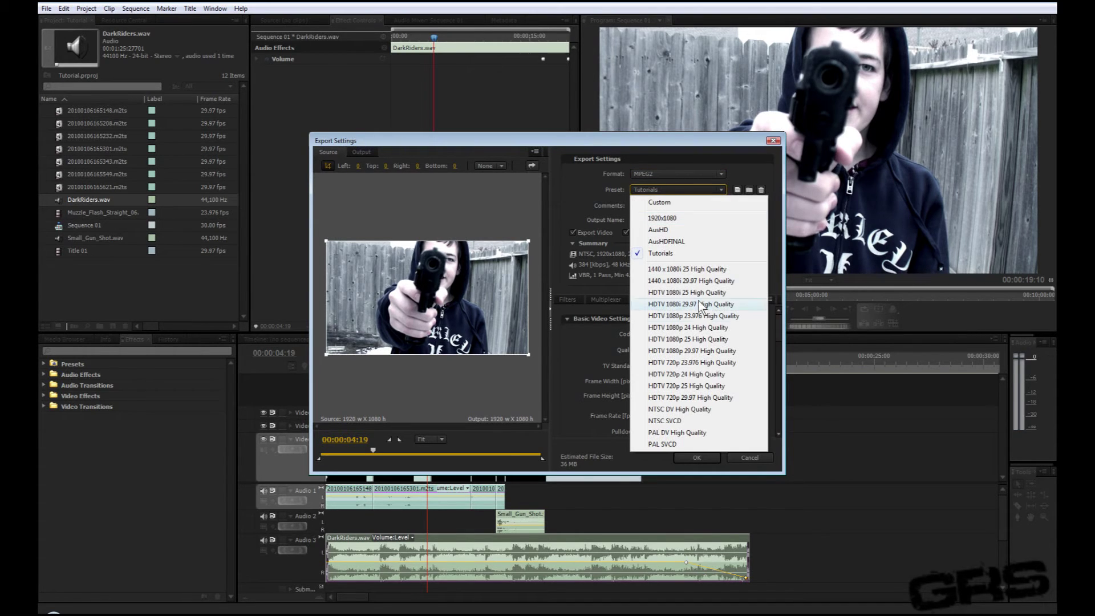
pyautogui.click(678, 189)
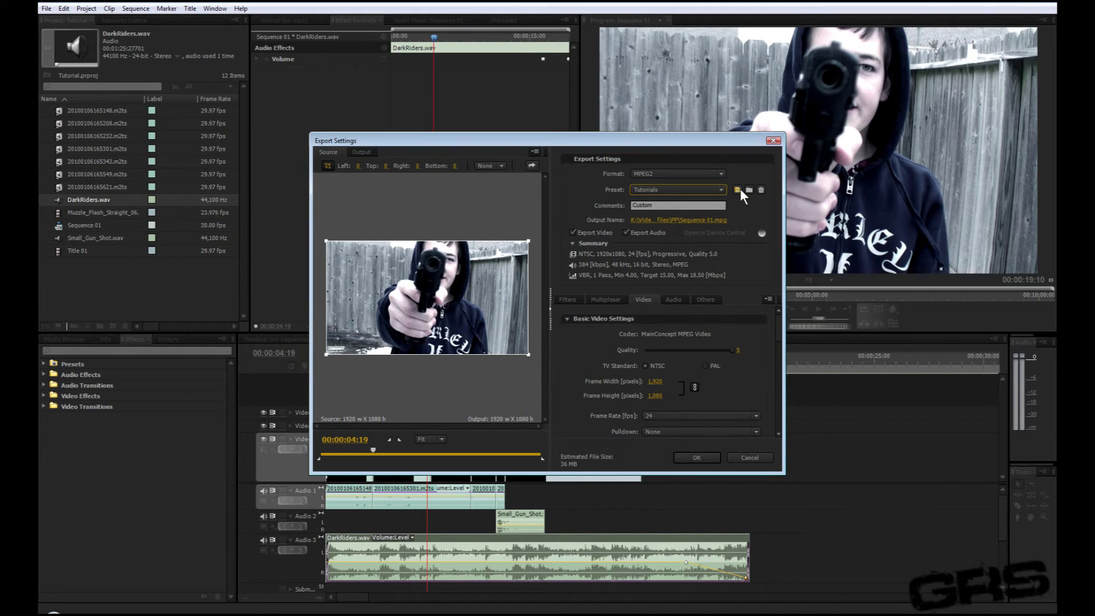
pyautogui.click(694, 189)
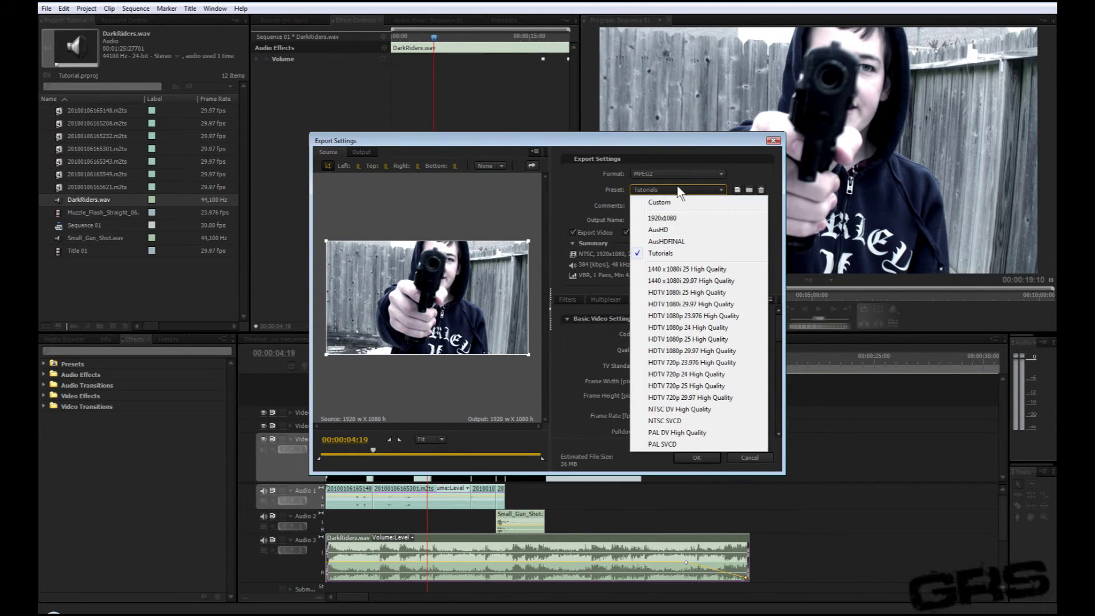
pyautogui.click(679, 188)
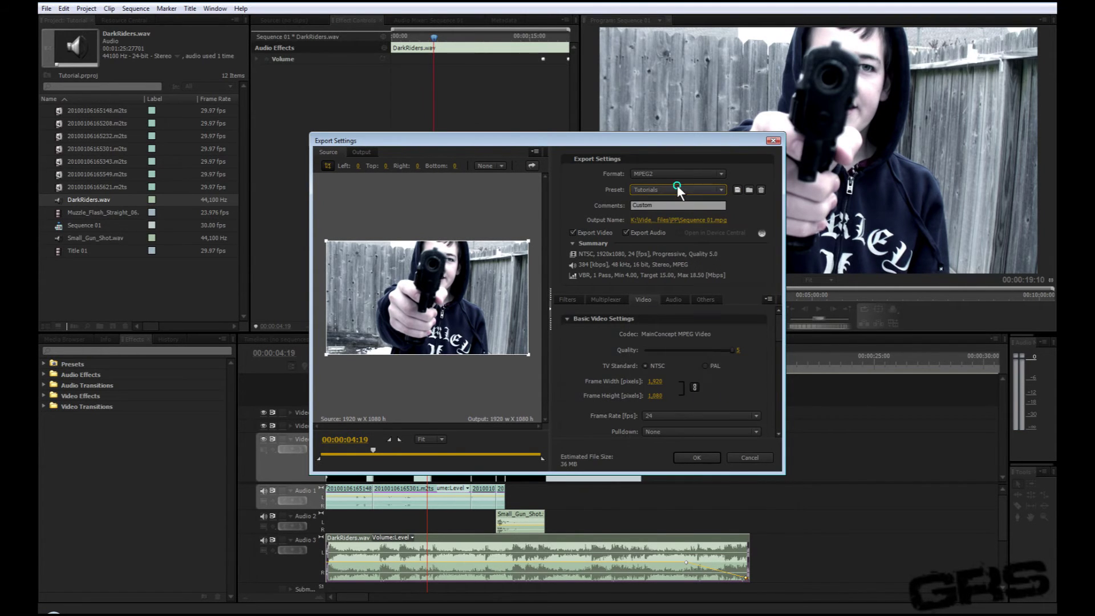
# Set the export output to Final2.mpg in the C:\…\Tutorials\Test folder
pyautogui.click(664, 219)
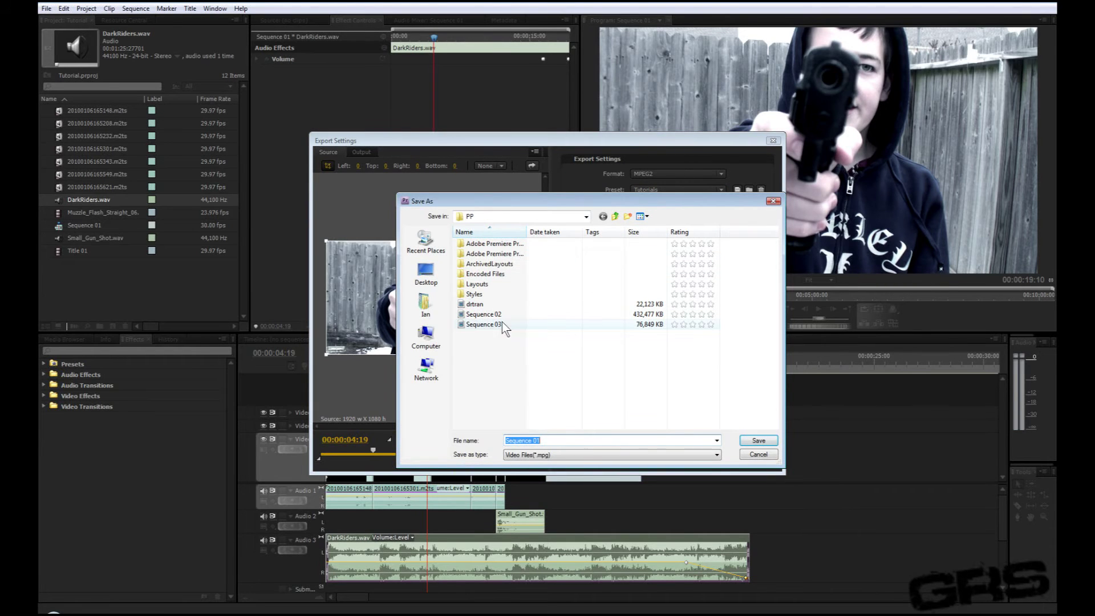
pyautogui.click(427, 342)
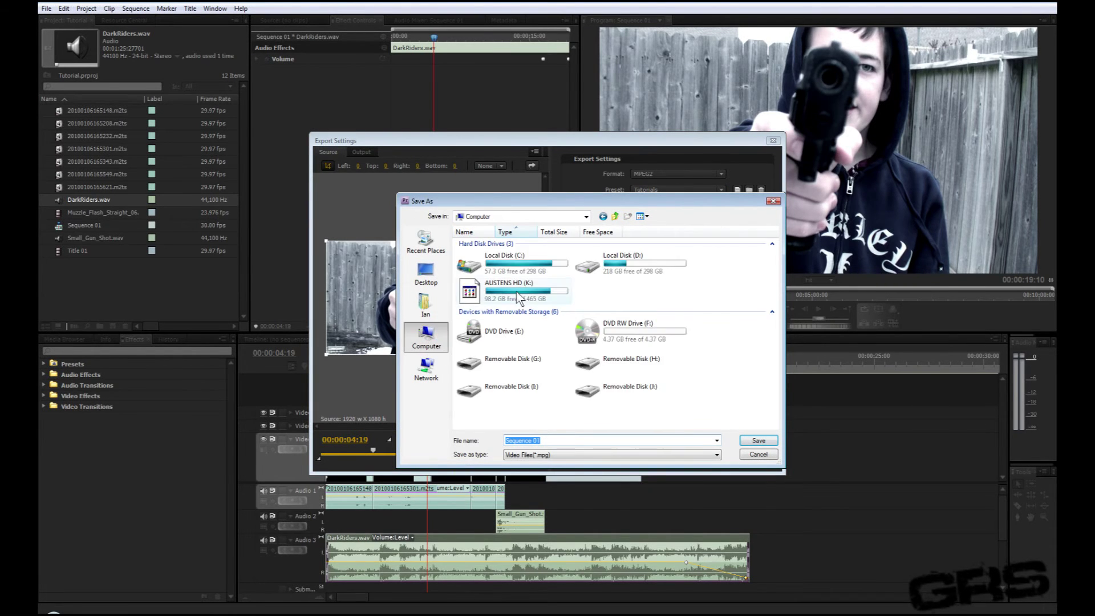
pyautogui.doubleClick(514, 268)
pyautogui.doubleClick(608, 244)
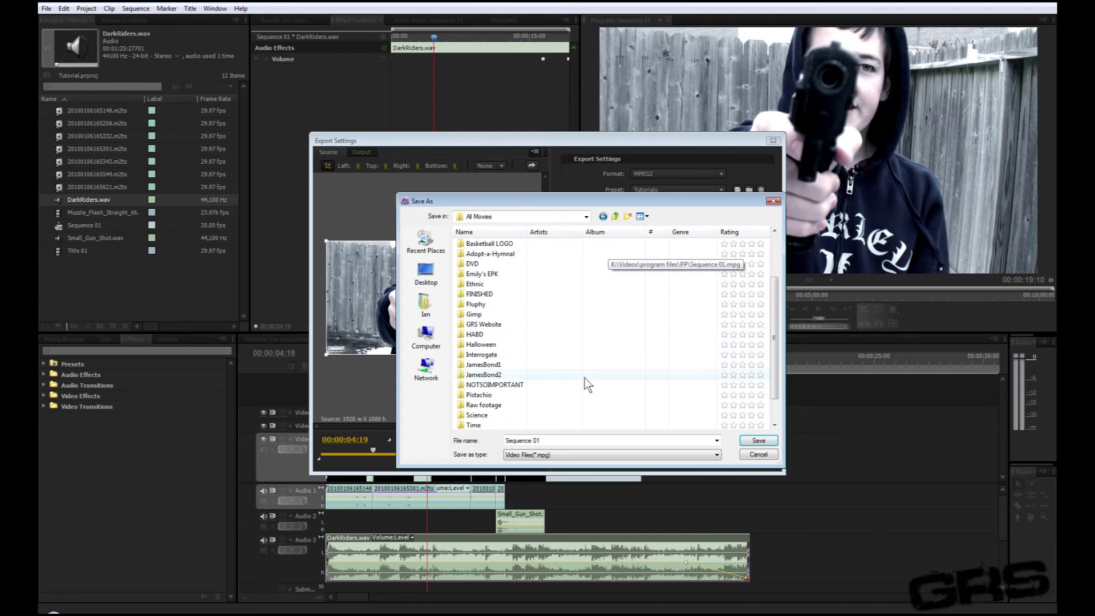
pyautogui.scroll(-3, 514, 394)
pyautogui.click(498, 395)
pyautogui.doubleClick(494, 404)
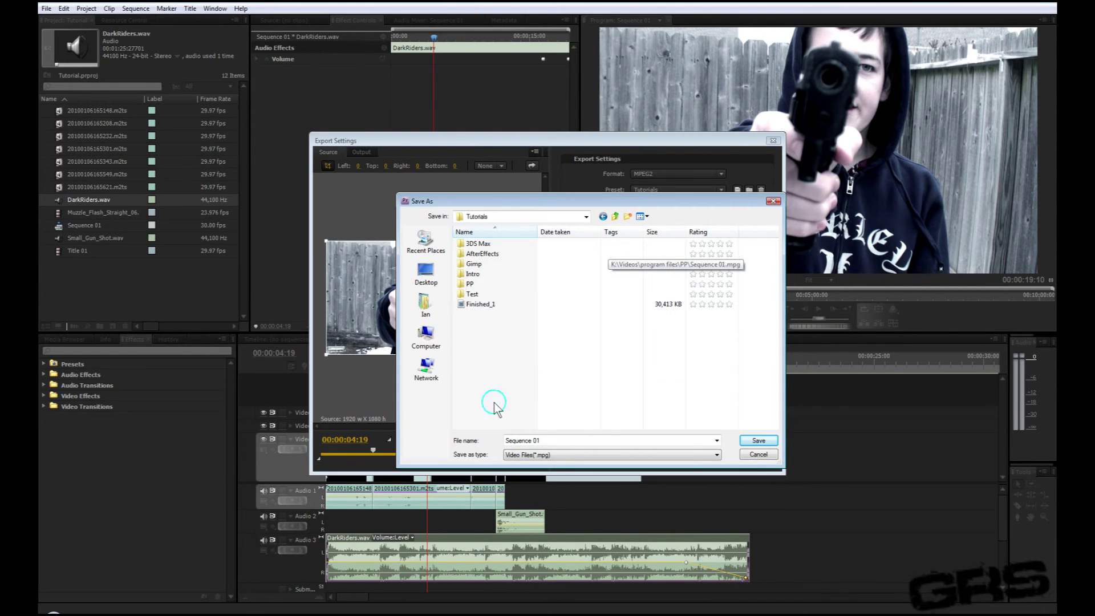
pyautogui.doubleClick(482, 295)
pyautogui.click(571, 440)
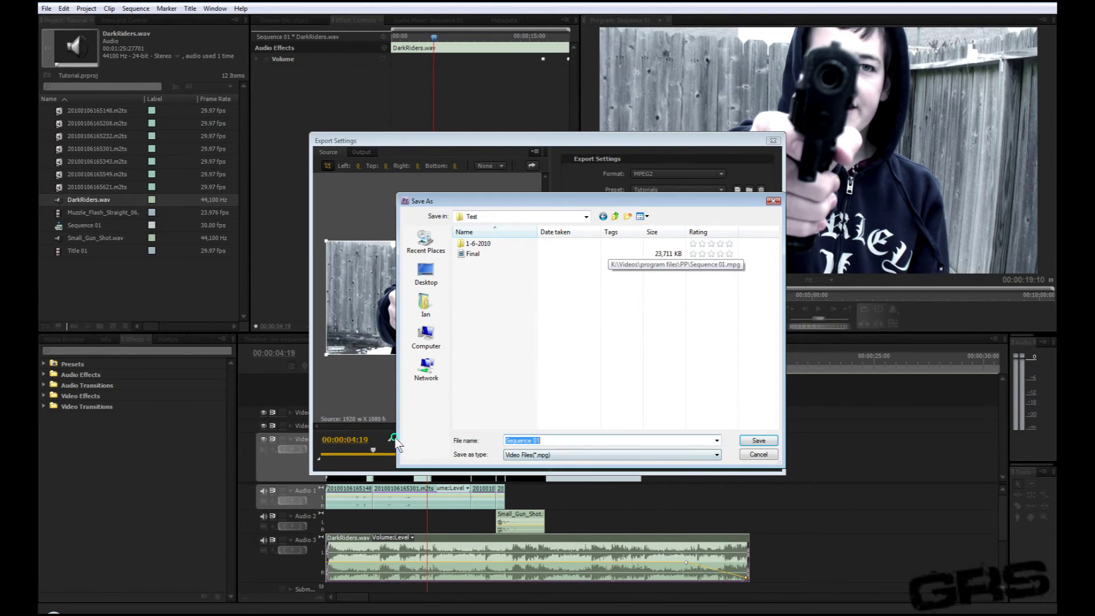
pyautogui.write('Final')
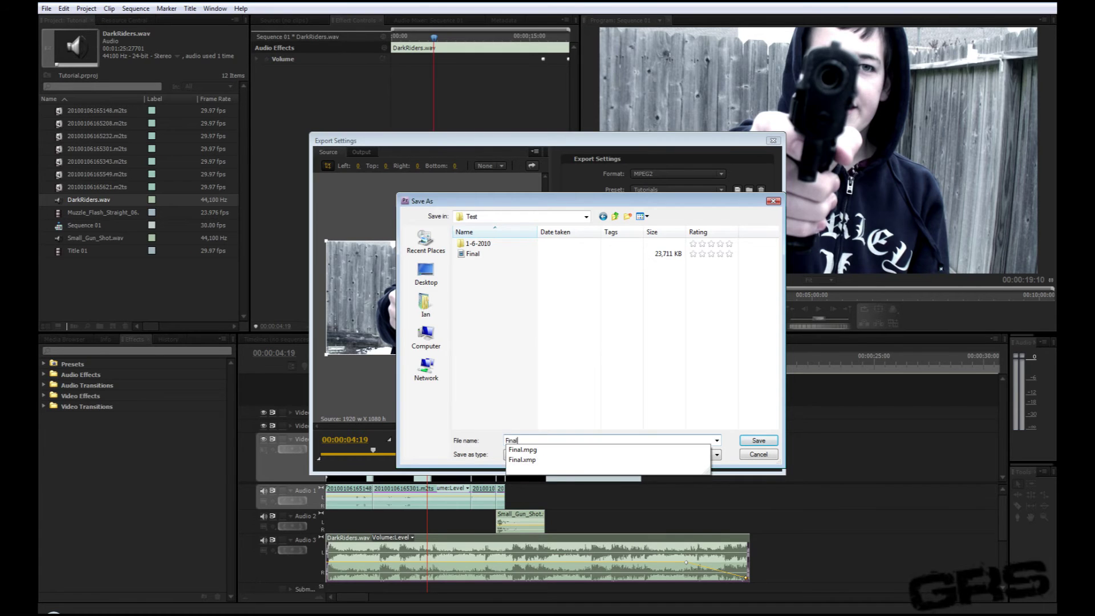
pyautogui.write('2')
pyautogui.press('Return')
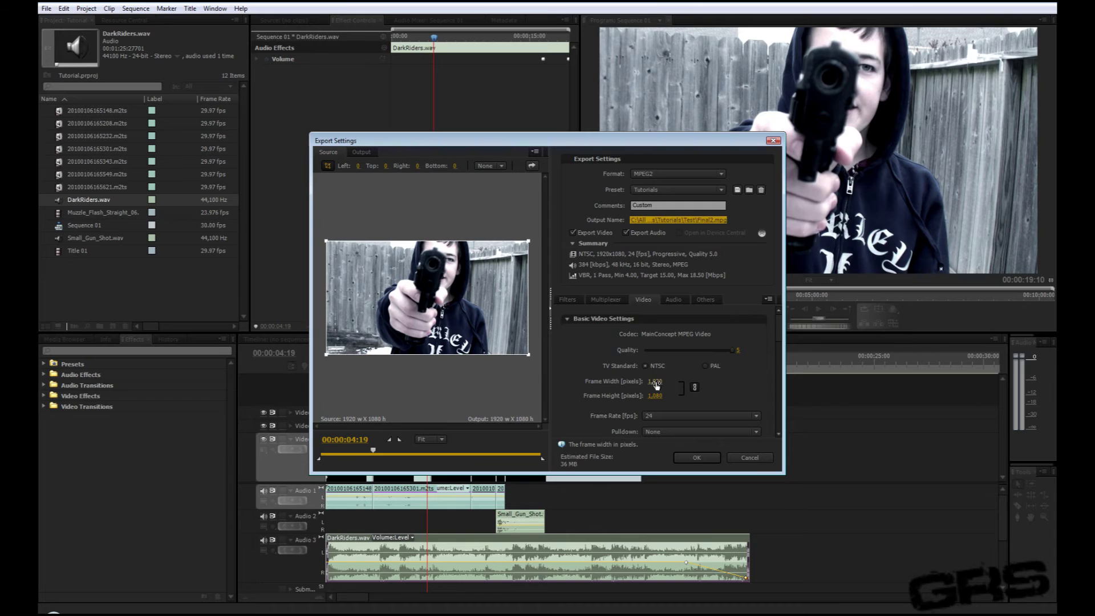
# Set the export frame width to 1280 (height 720) and queue it to Media Encoder
pyautogui.moveTo(656, 386); pyautogui.dragTo(541, 384)
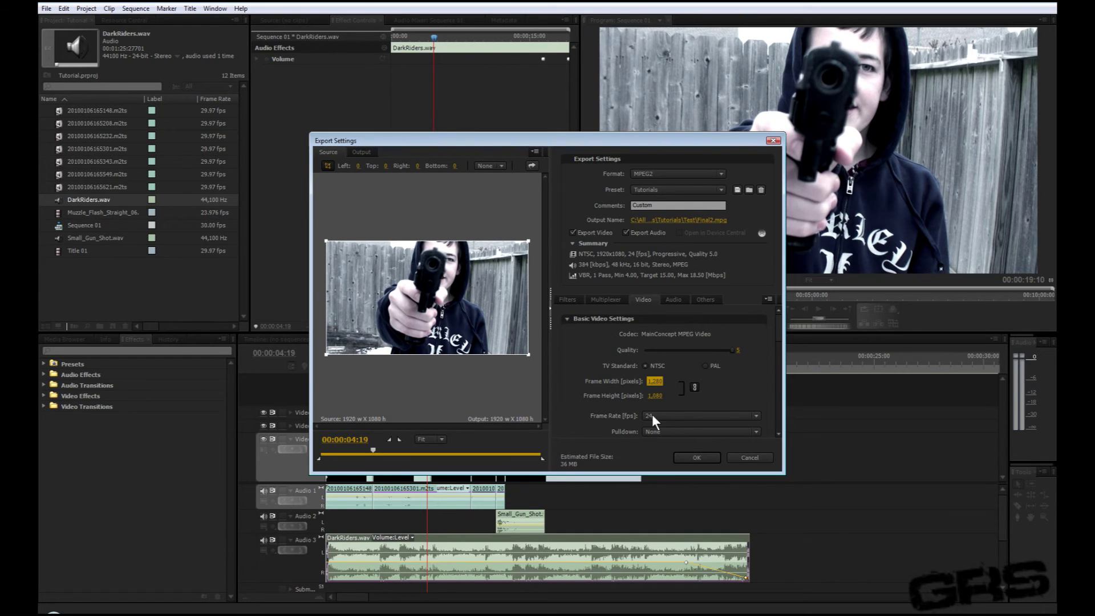
pyautogui.press('Return')
pyautogui.scroll(-3, 780, 344)
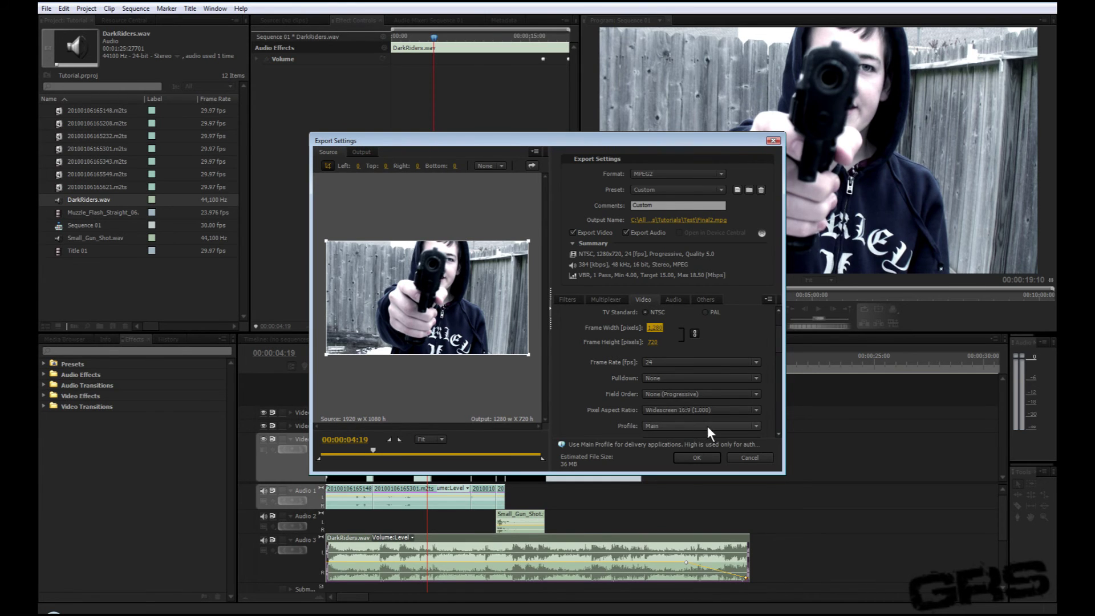
pyautogui.scroll(3, 782, 344)
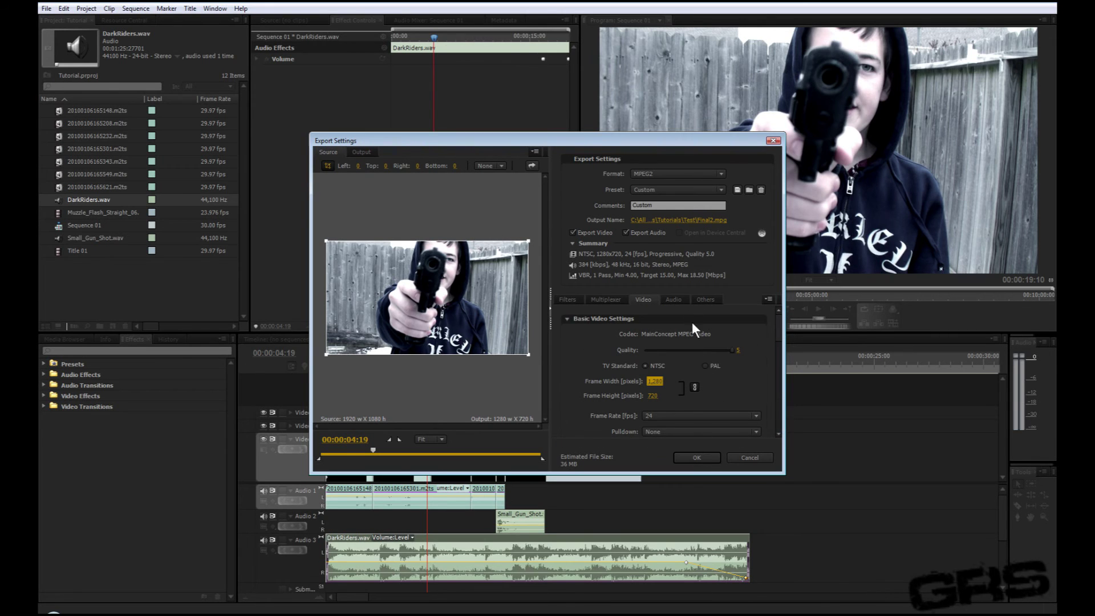
pyautogui.click(695, 459)
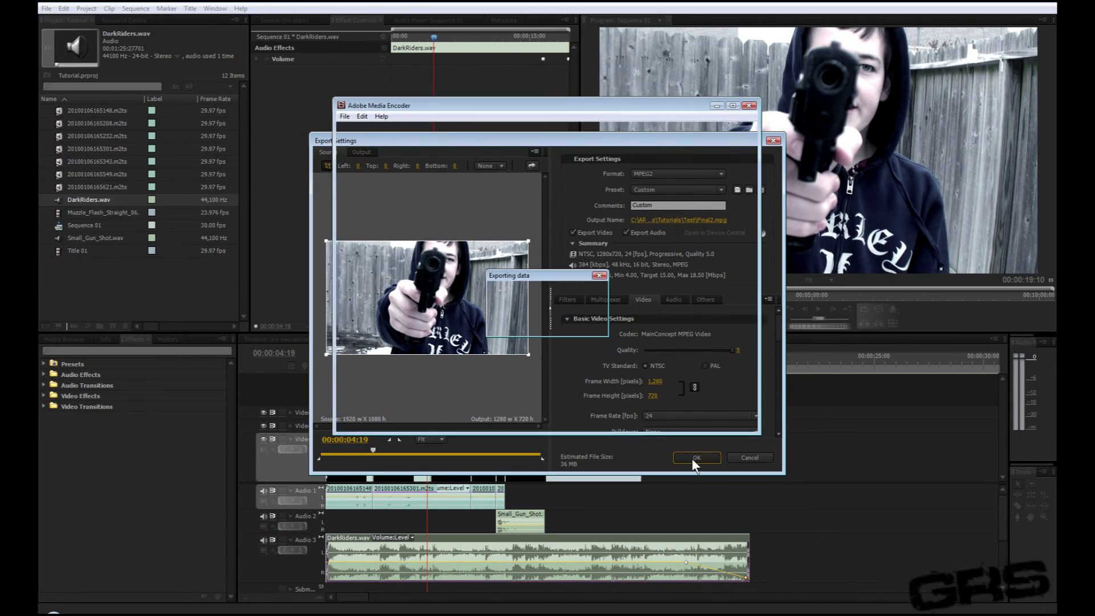